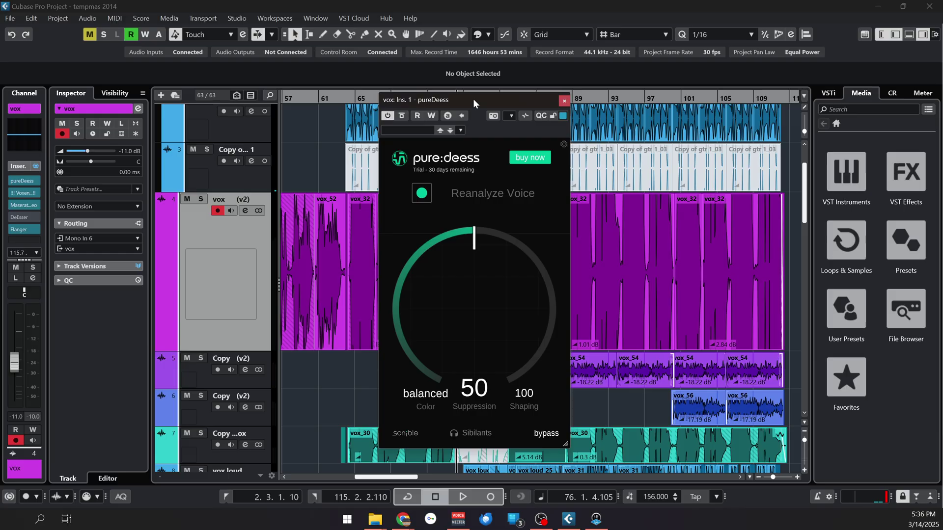
Step: Move the pure:deess window off the vocal clips and reanalyze the voice while playing the song from bar 76
drag(473, 99, 534, 98)
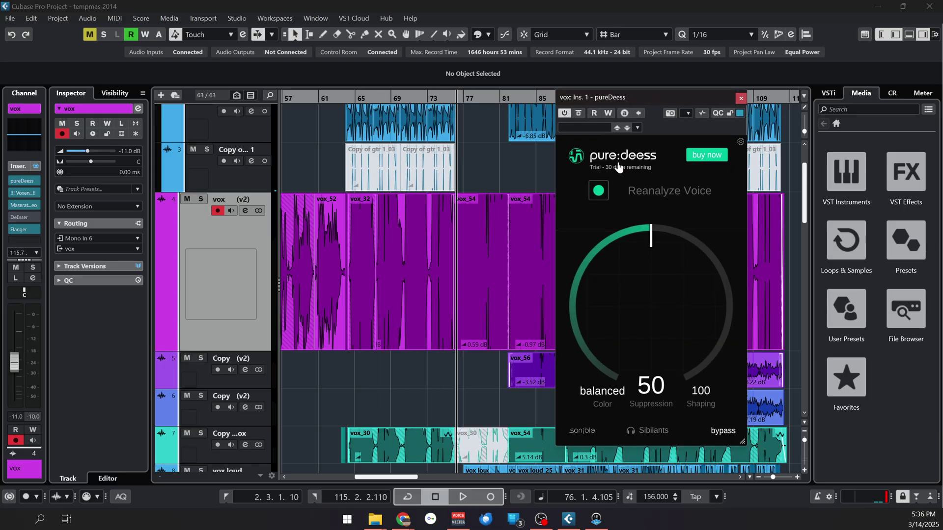
click(602, 194)
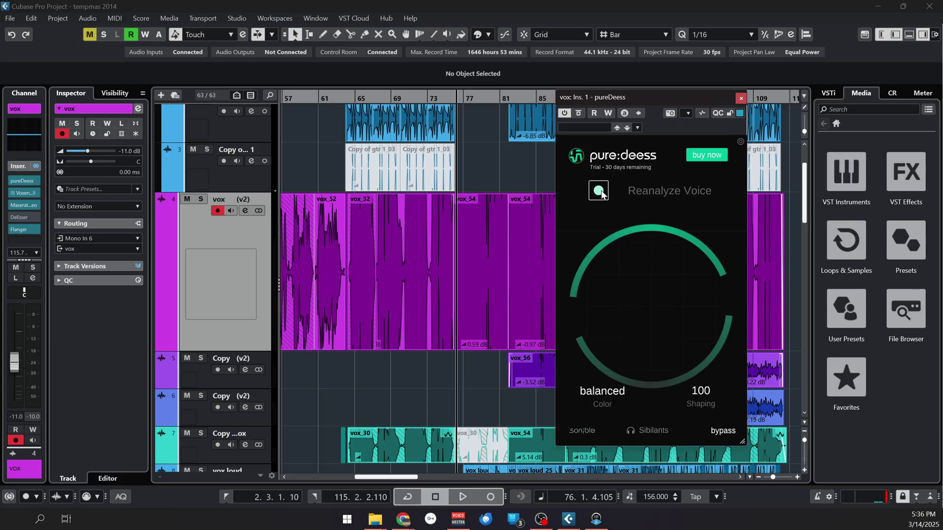
key(space)
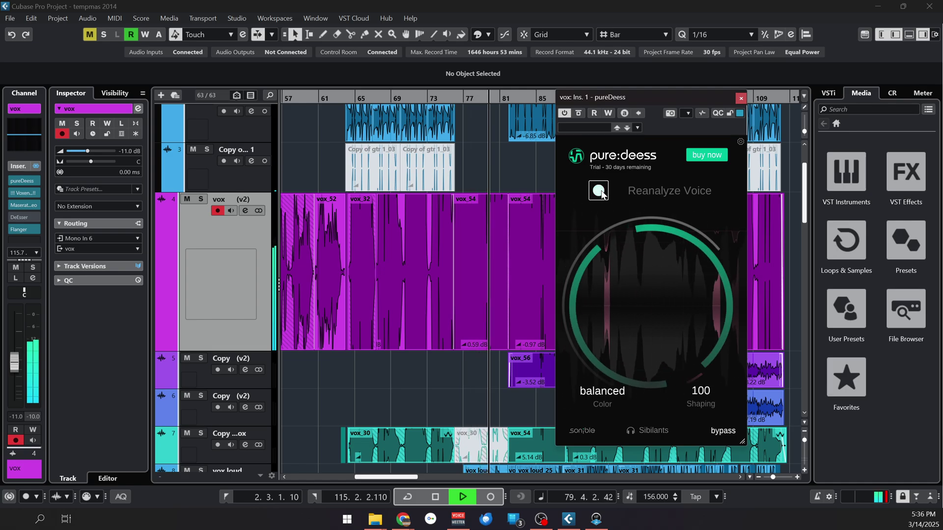
key(space)
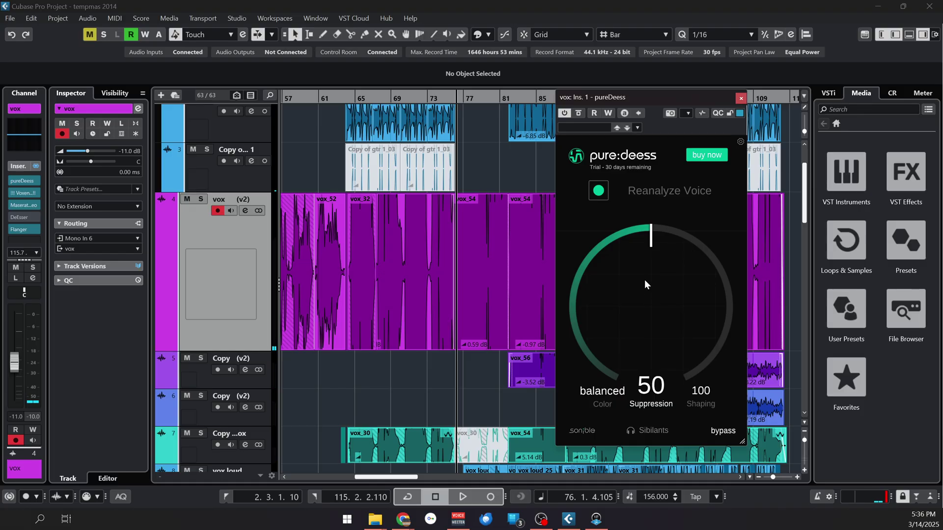
Step: Lower Suppression to 49 and cycle the Color through sharp and soft back to balanced
mouse_move(642, 273)
mouse_down()
mouse_move(638, 353)
mouse_move(647, 193)
mouse_move(627, 307)
mouse_move(638, 264)
mouse_move(638, 272)
mouse_up()
click(600, 397)
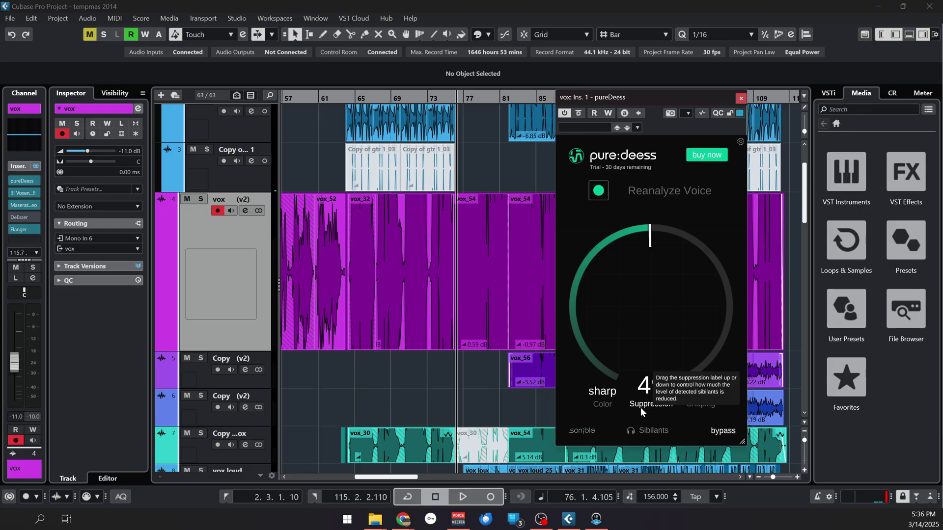
click(603, 394)
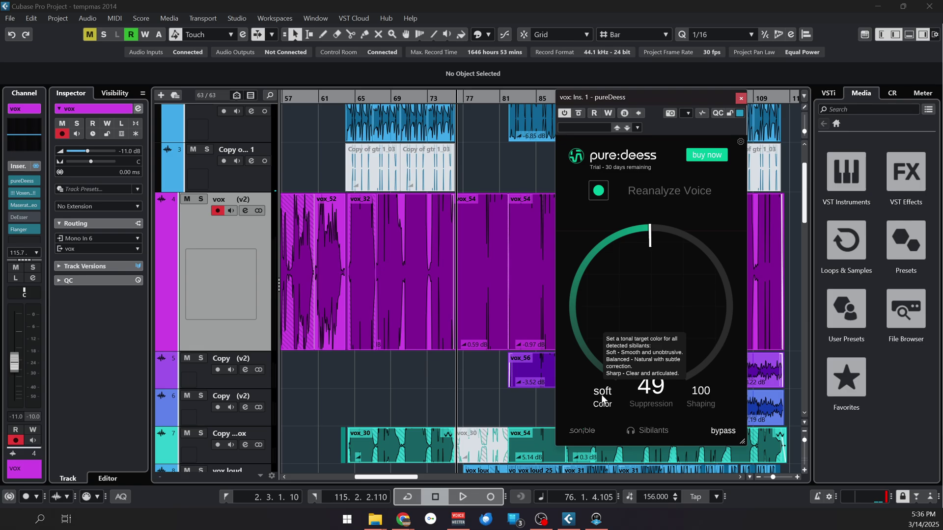
drag(586, 391, 605, 393)
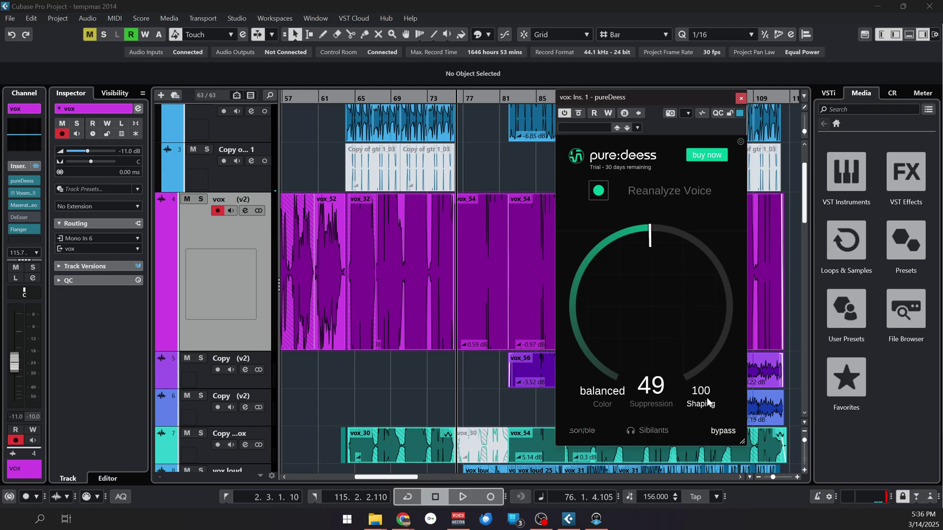
Step: Try Shaping at 103 with the soft Color, and reset Shaping to 100
mouse_move(706, 397)
mouse_down()
mouse_move(707, 374)
mouse_move(706, 389)
mouse_up()
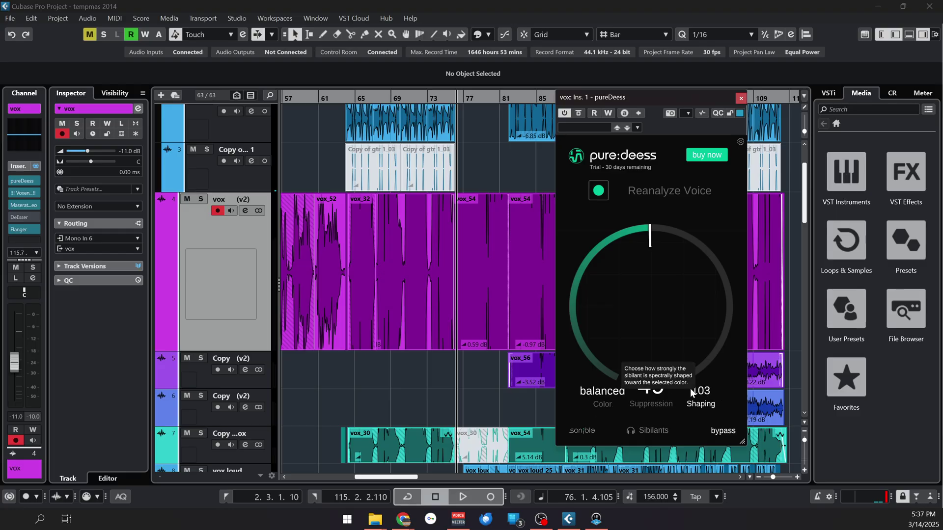
click(600, 395)
click(602, 395)
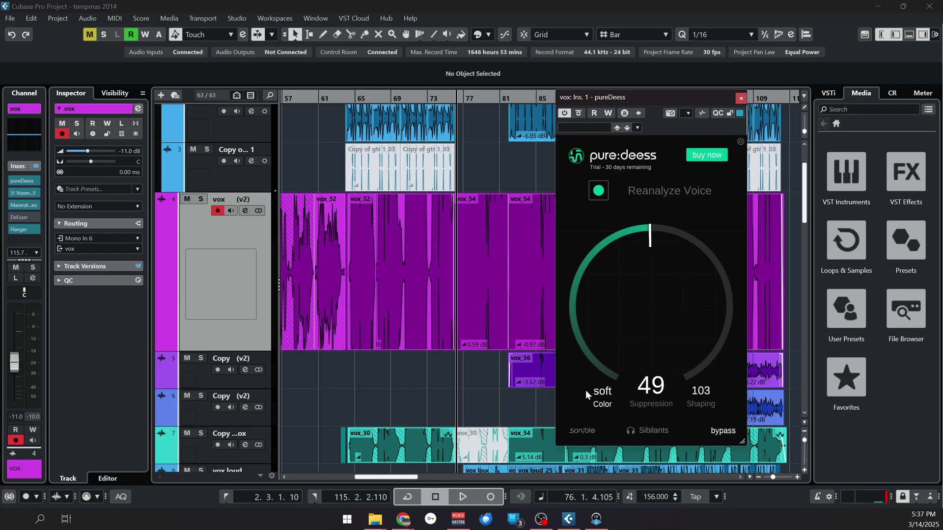
double_click(700, 392)
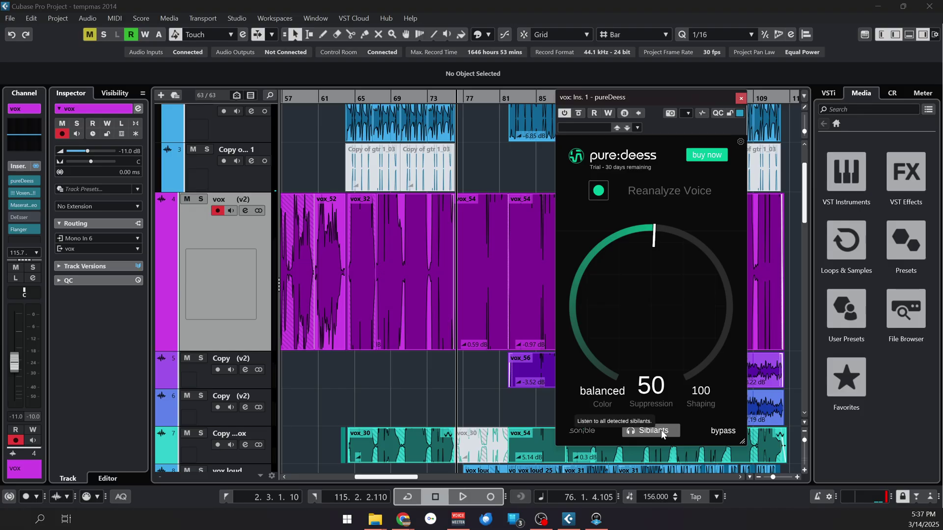
Step: Solo the vox track and compare its playback from bar 76 with the de-esser active and bypassed
click(731, 431)
click(731, 431)
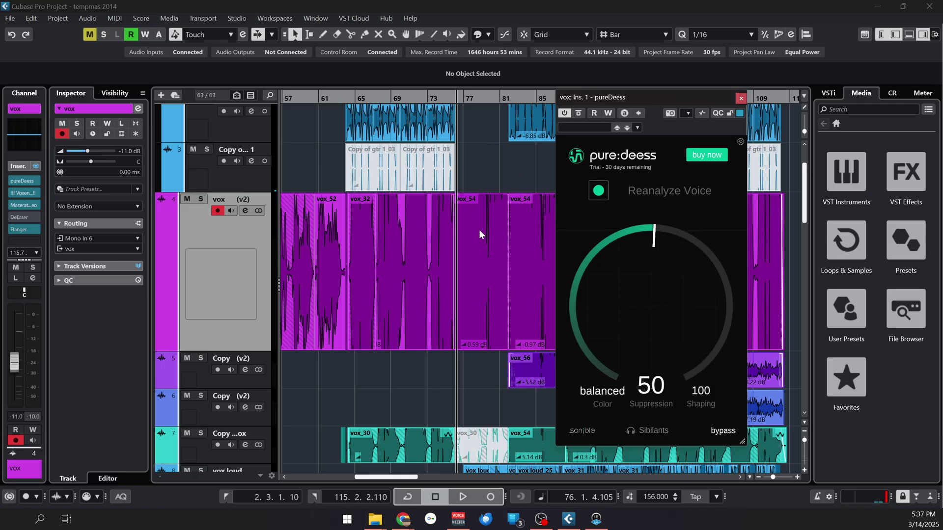
click(201, 198)
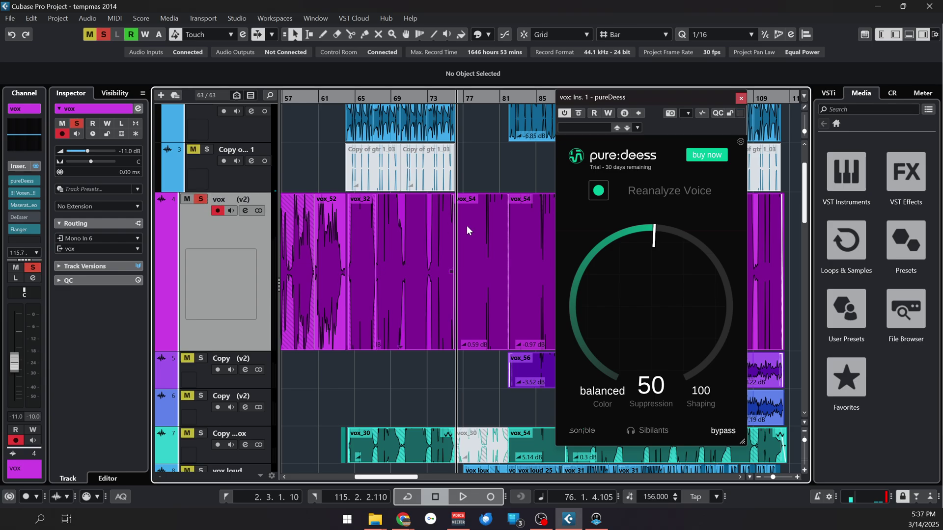
key(space)
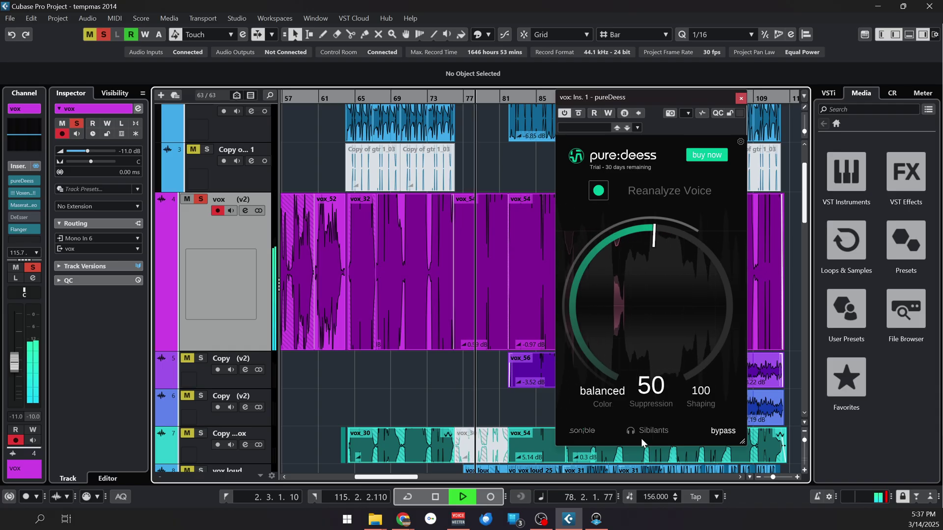
key(space)
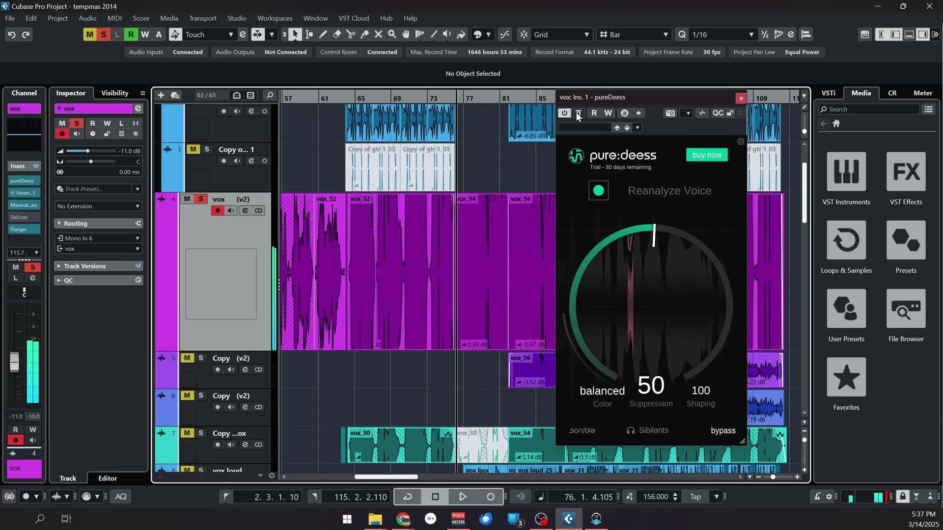
click(578, 113)
key(space)
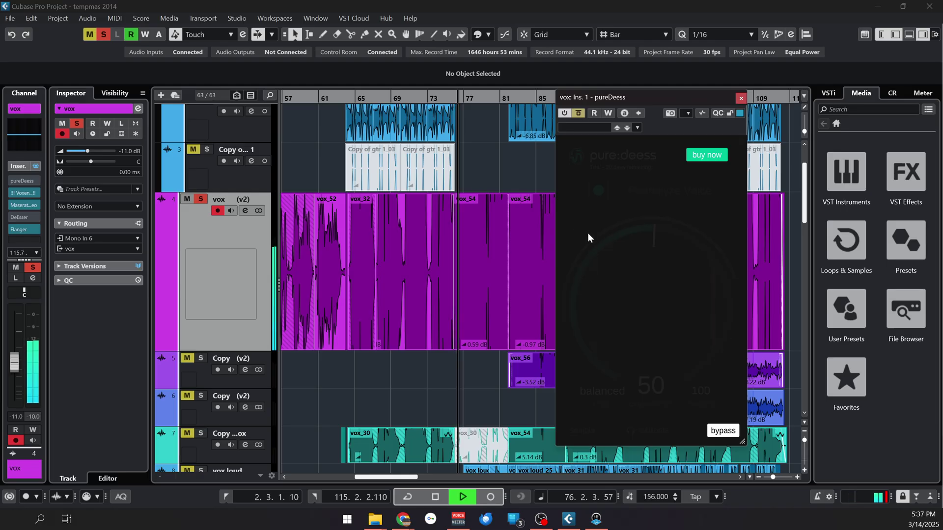
click(580, 114)
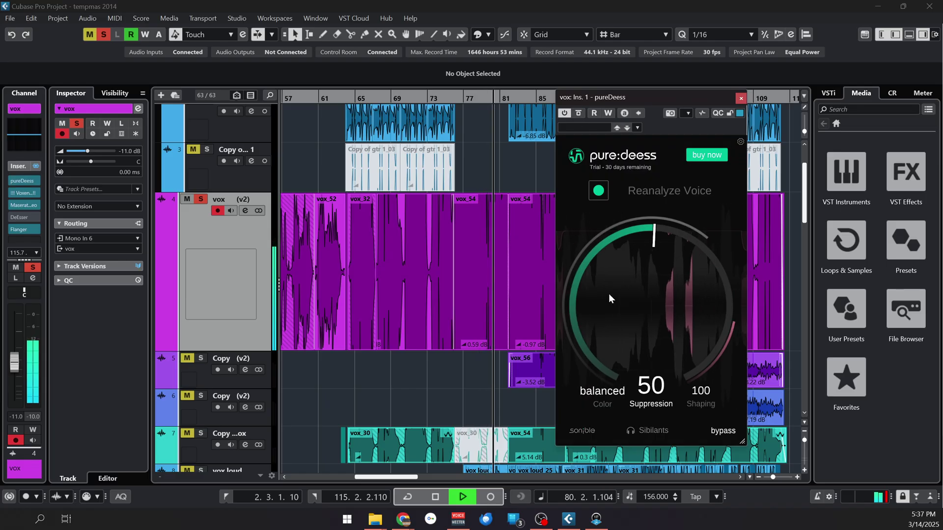
key(space)
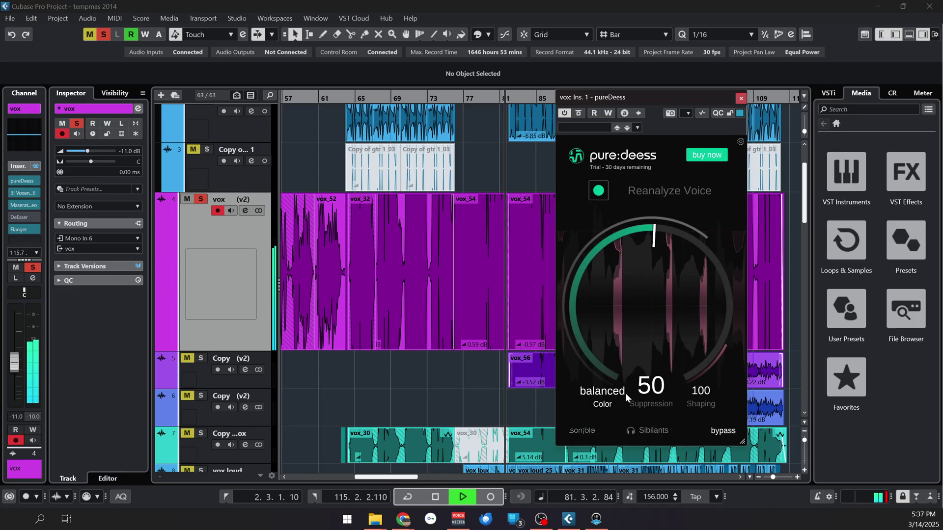
Step: Set Suppression to 60 and play the soloed vocal from bar 76
drag(635, 323, 636, 308)
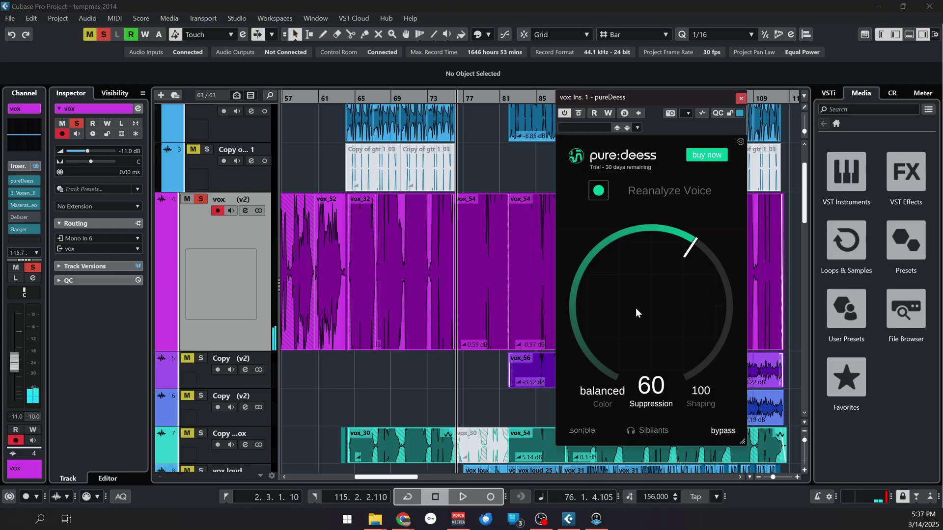
key(space)
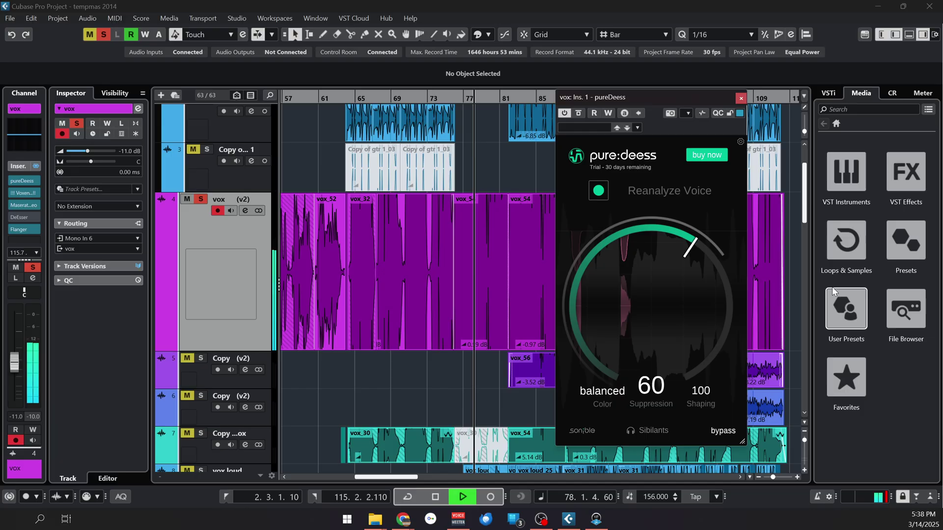
Step: Audition the soloed vocal with Color set to sharp and with Color set to soft
click(605, 405)
key(space)
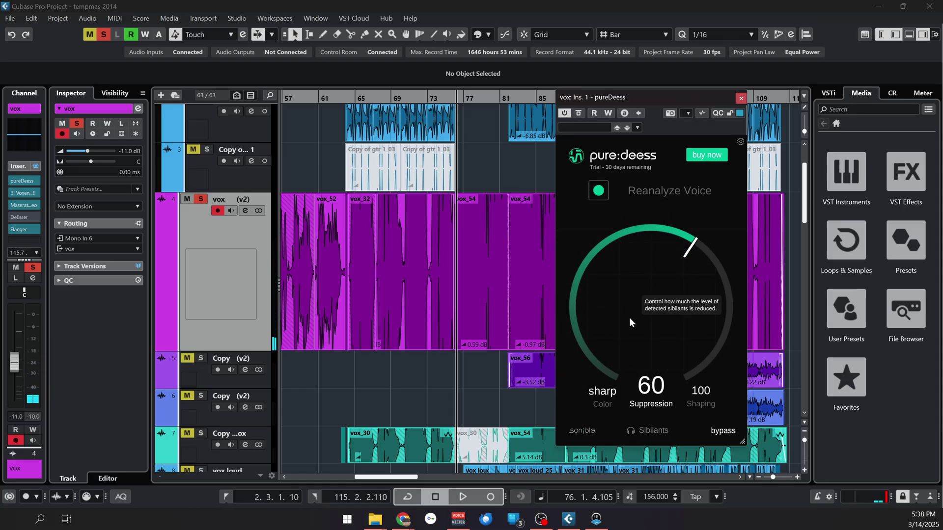
key(space)
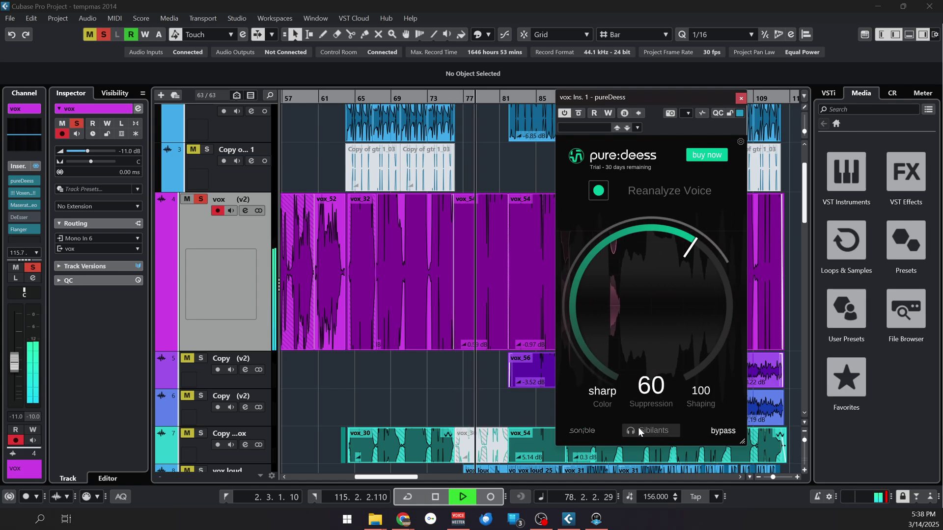
click(602, 406)
key(space)
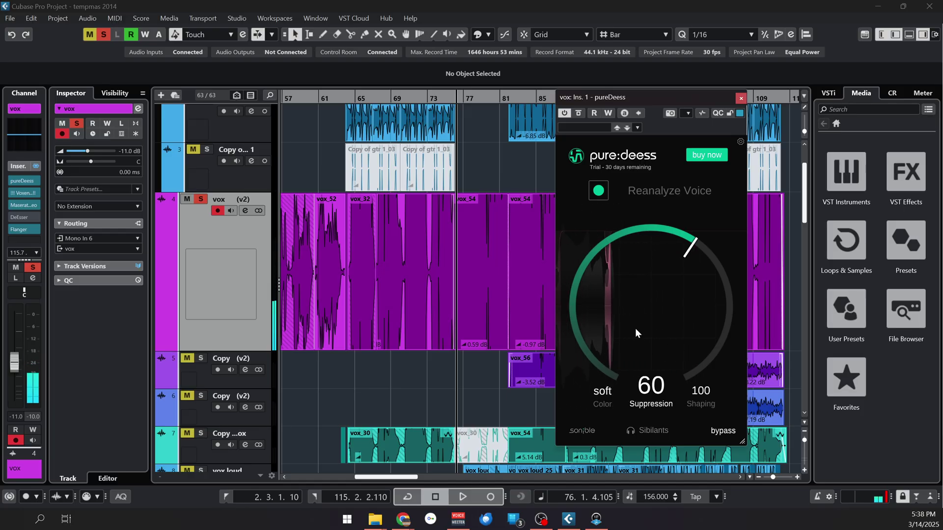
key(space)
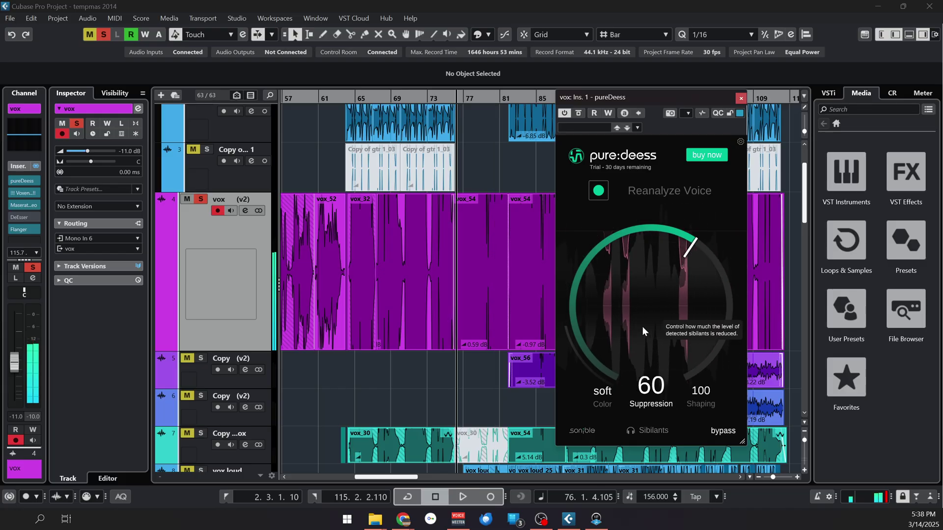
key(space)
Step: Audition the vocal with Suppression at 100, and return Suppression to 60 with Color on balanced
drag(643, 326, 629, 397)
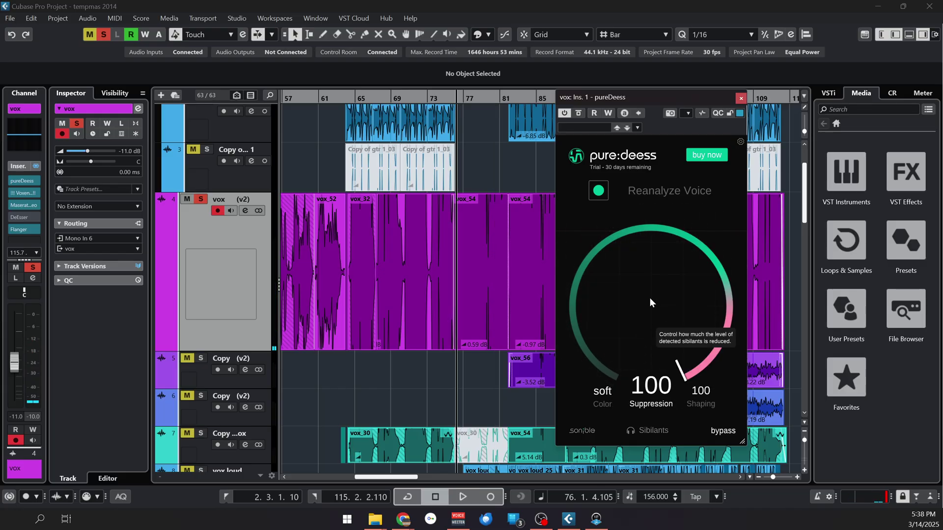
key(space)
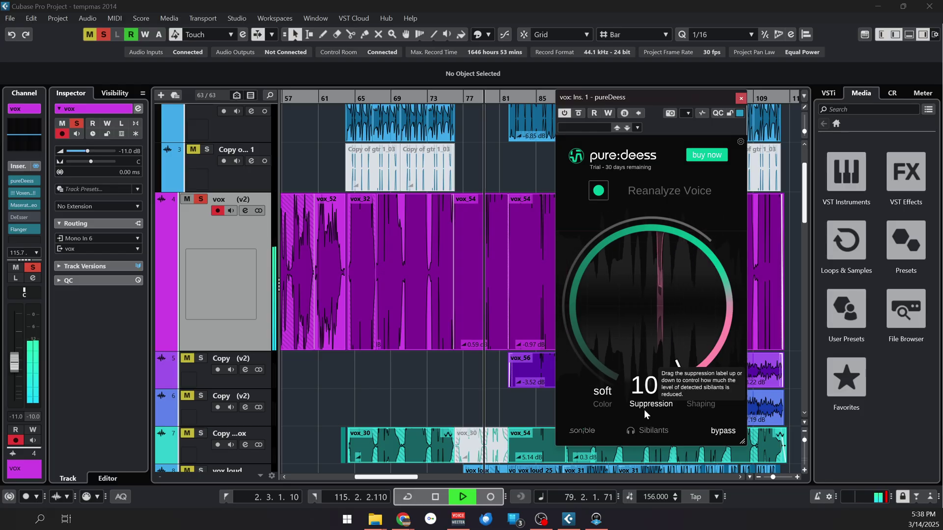
drag(644, 409, 647, 377)
key(space)
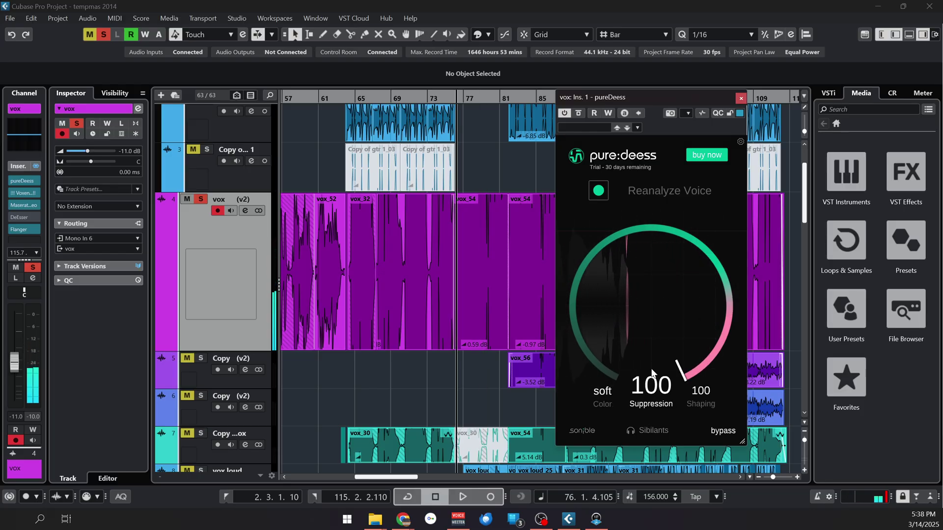
scroll(648, 378, down, 6)
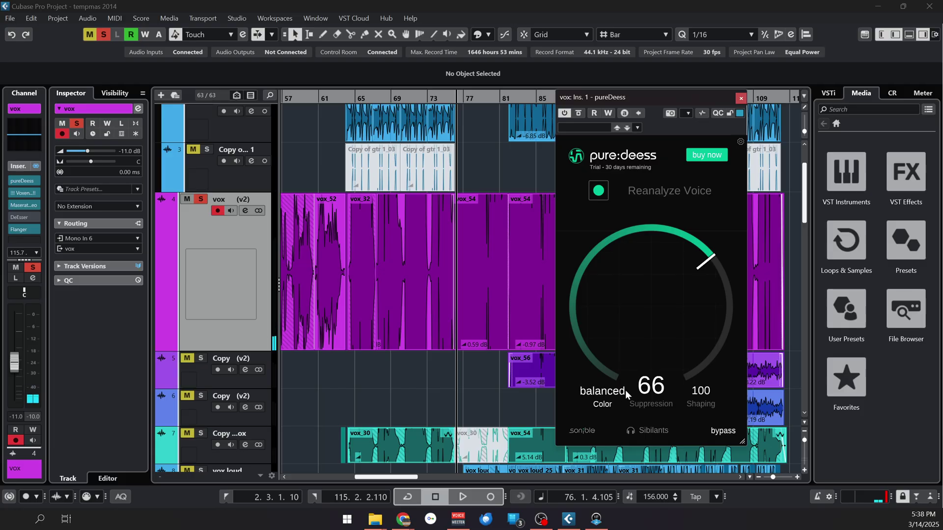
scroll(677, 311, down, 6)
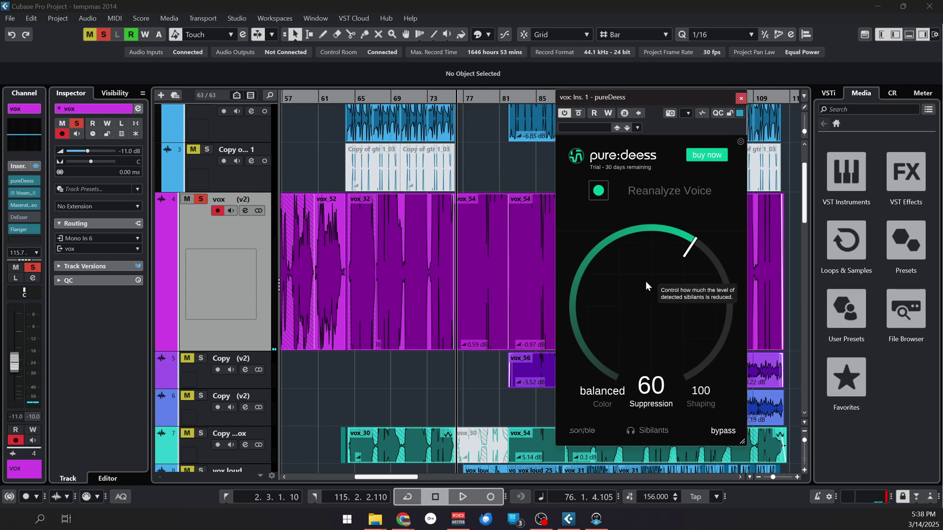
Step: Unsolo the vox track and play the de-essed vocal within the full mix from bar 76
click(205, 198)
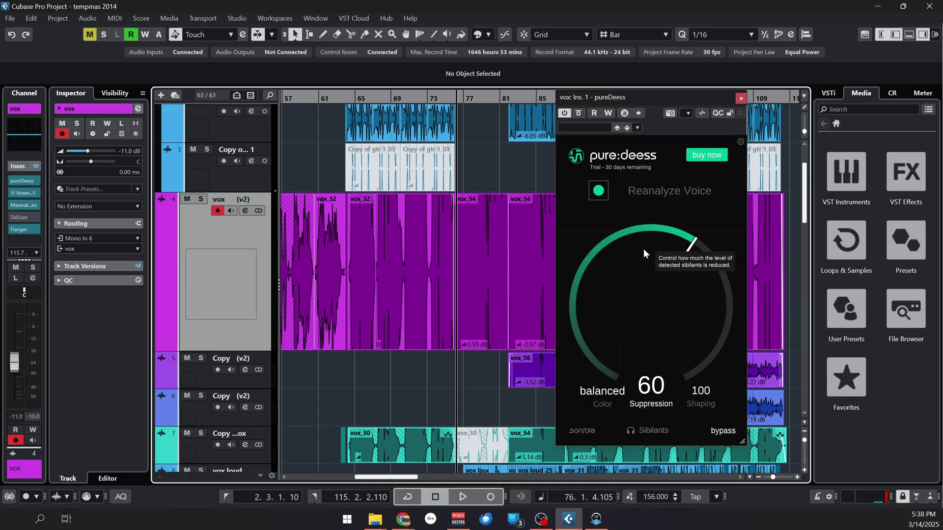
key(space)
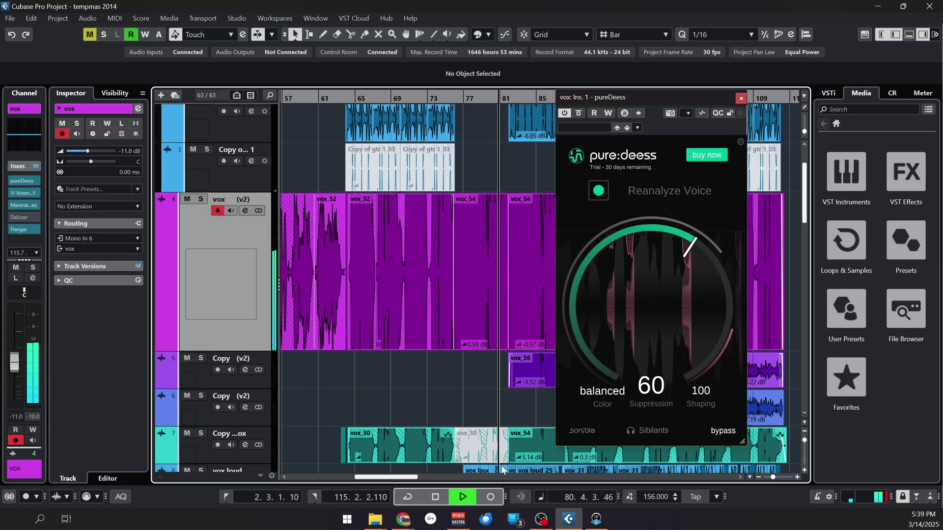
key(space)
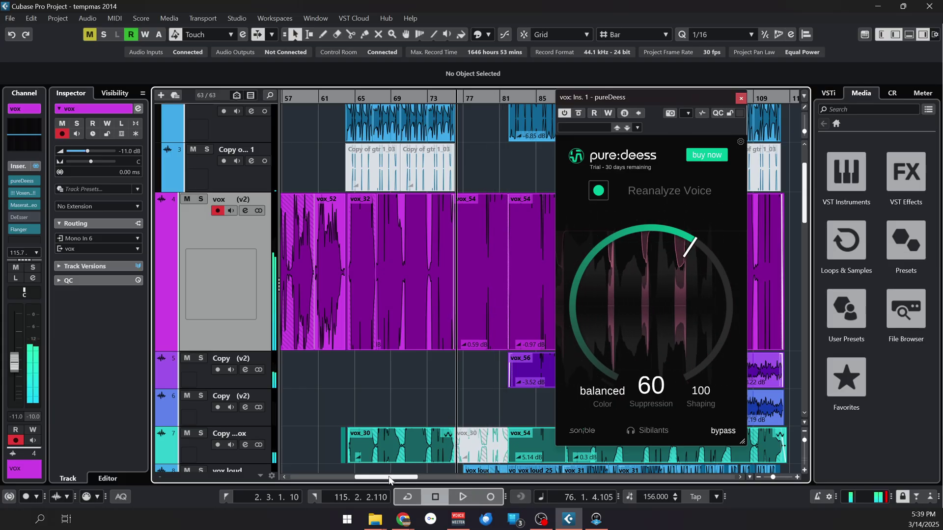
Step: Bypass the de-esser and play the earlier vocal passage starting at bar 18
drag(389, 479, 408, 371)
click(578, 113)
scroll(417, 423, down, 2)
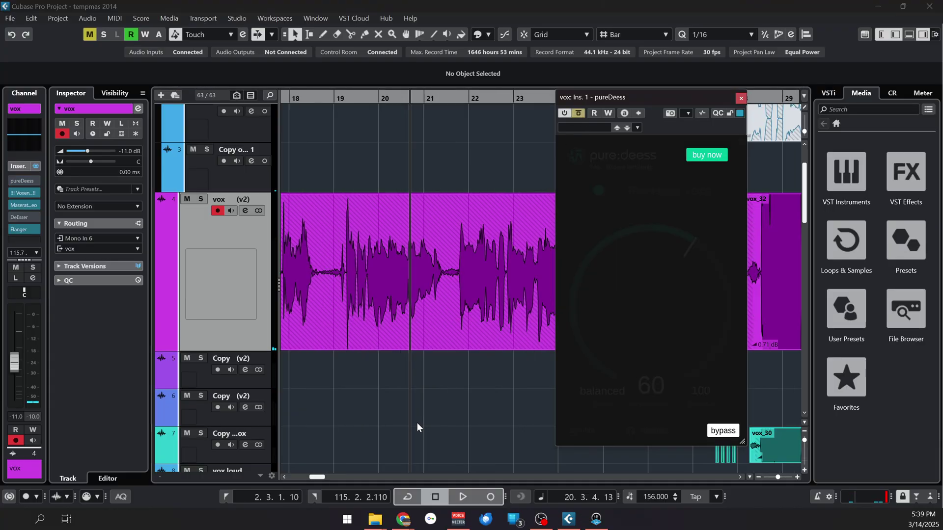
key(space)
drag(429, 380, 348, 372)
key(space)
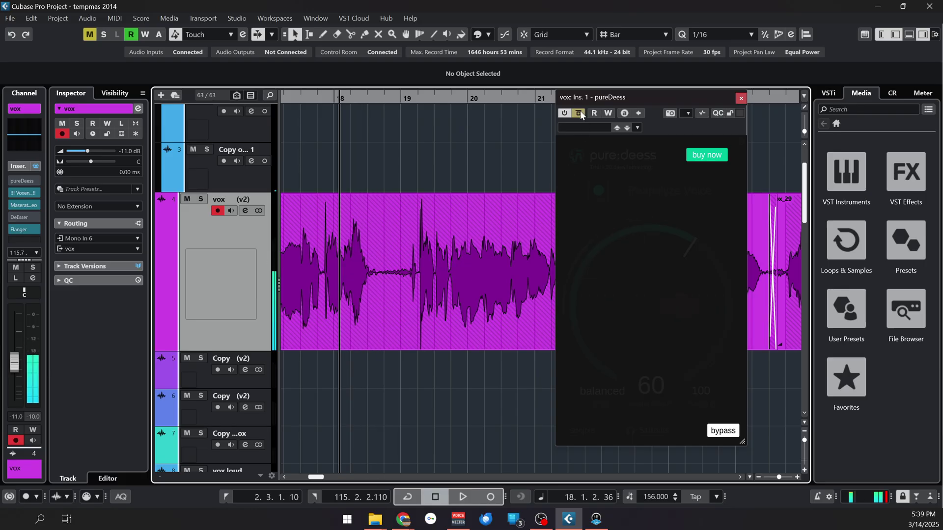
Step: Reactivate the de-esser and replay the vocal passage from bar 18, shifting the plug-in window to the side
click(579, 113)
drag(657, 97, 630, 98)
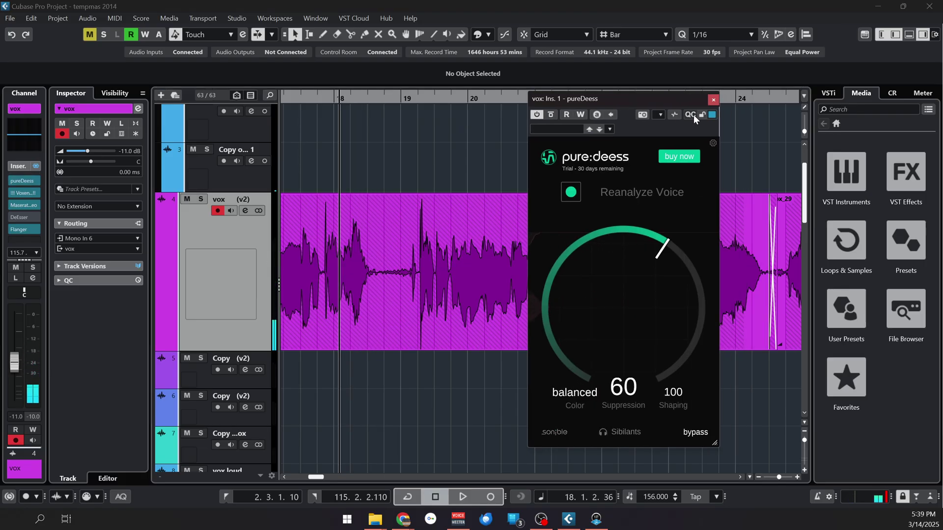
key(space)
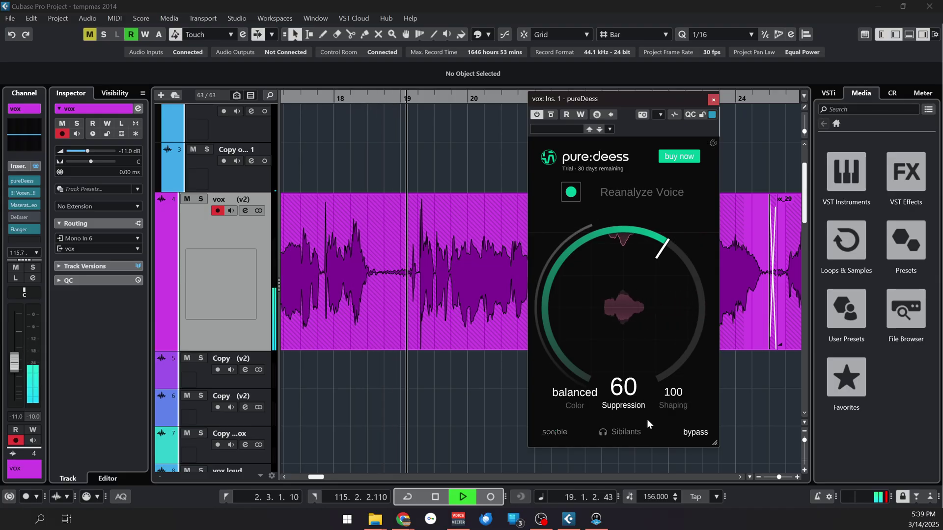
Step: Raise the de-esser's Suppression to 66 and replay the vocal passage from bar 18
key(space)
key(space)
key(space)
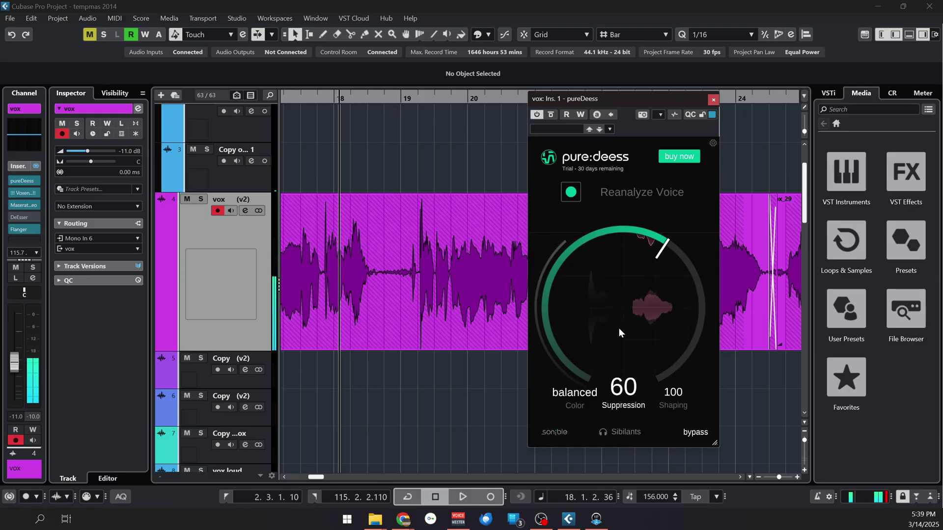
drag(629, 335, 628, 324)
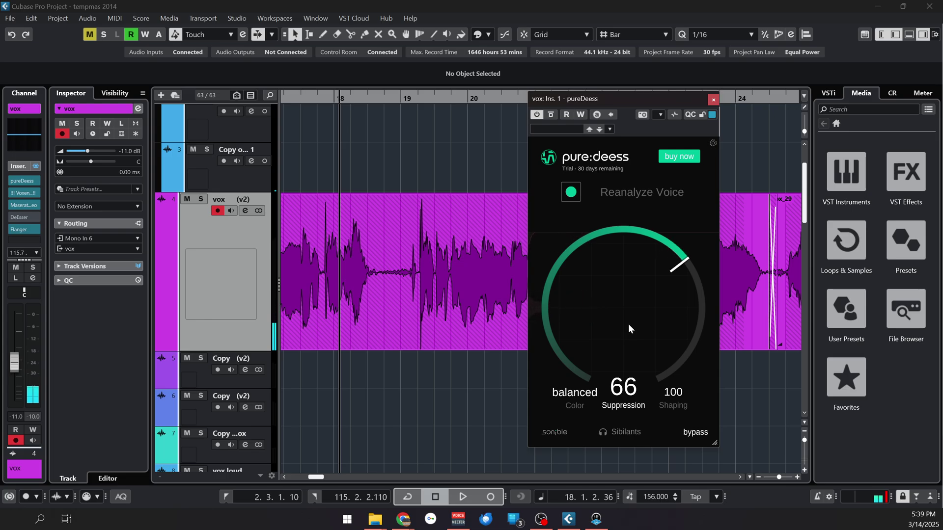
key(space)
key(space)
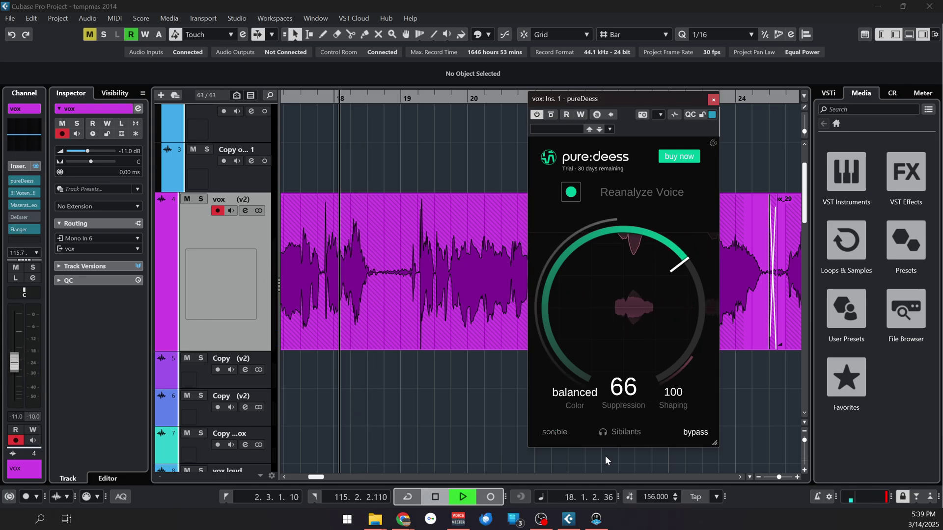
Step: Solo the vox track and audition only its sibilants from bar 18, and switch sibilant listening back off
click(622, 433)
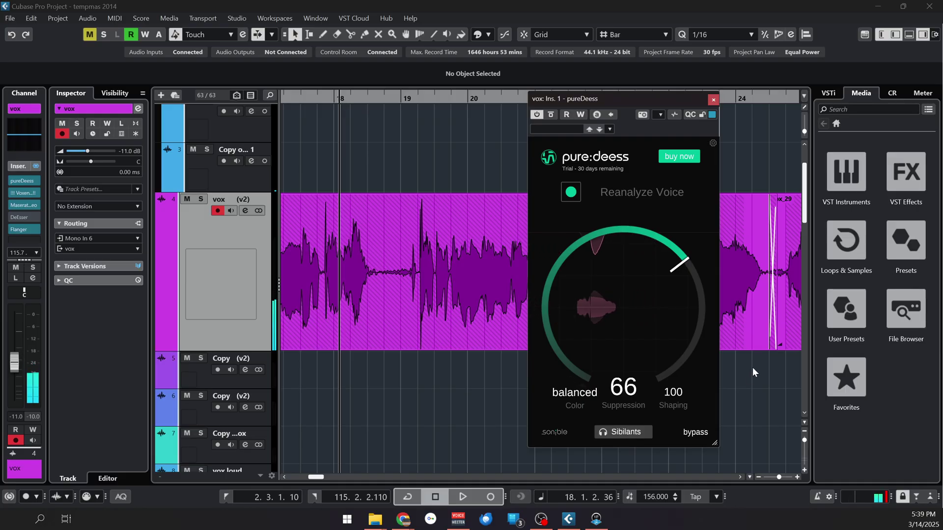
key(space)
key(s)
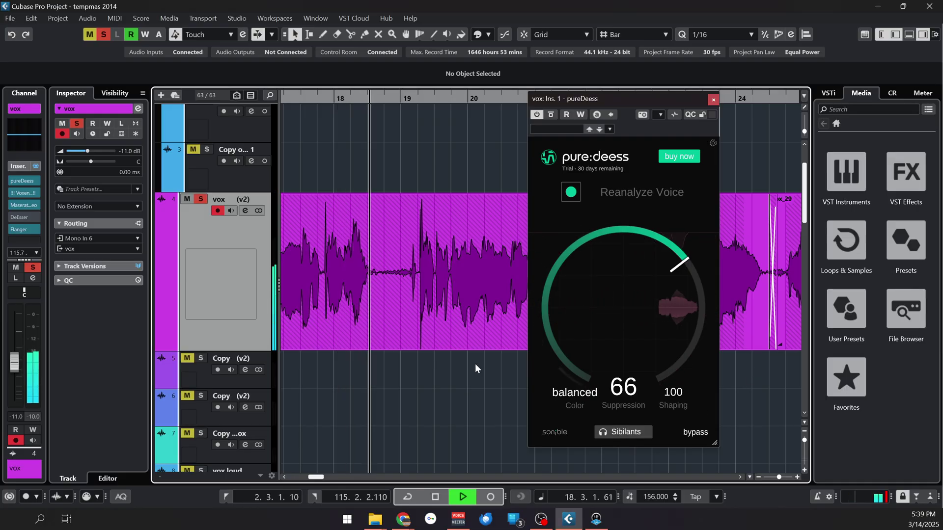
key(space)
click(624, 433)
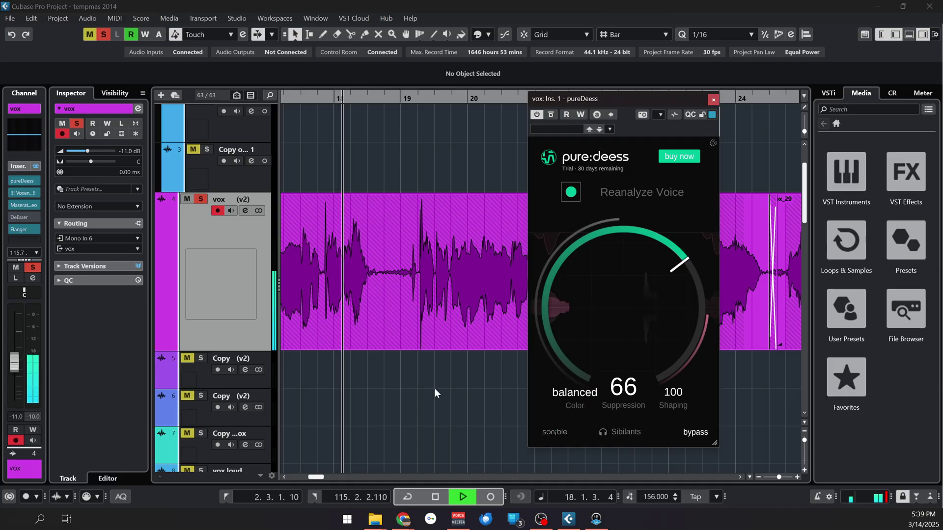
Step: Unsolo the vox track and replay the de-essed vocal within the full mix from bar 18
click(202, 199)
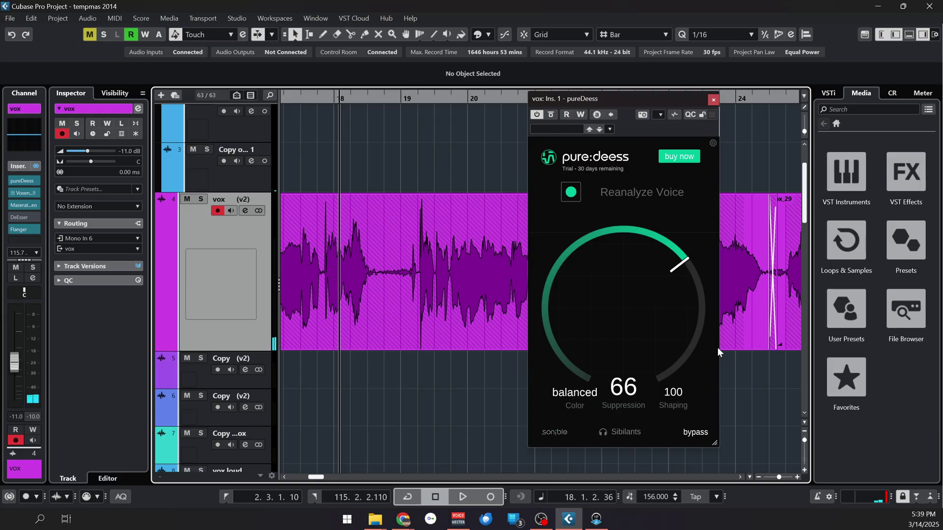
key(space)
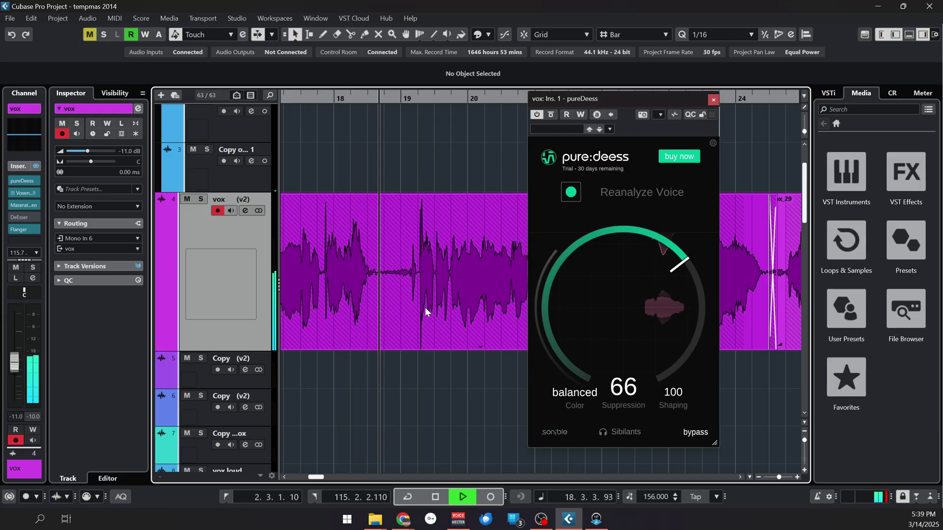
ctrl+scroll(375, 389, down, 2)
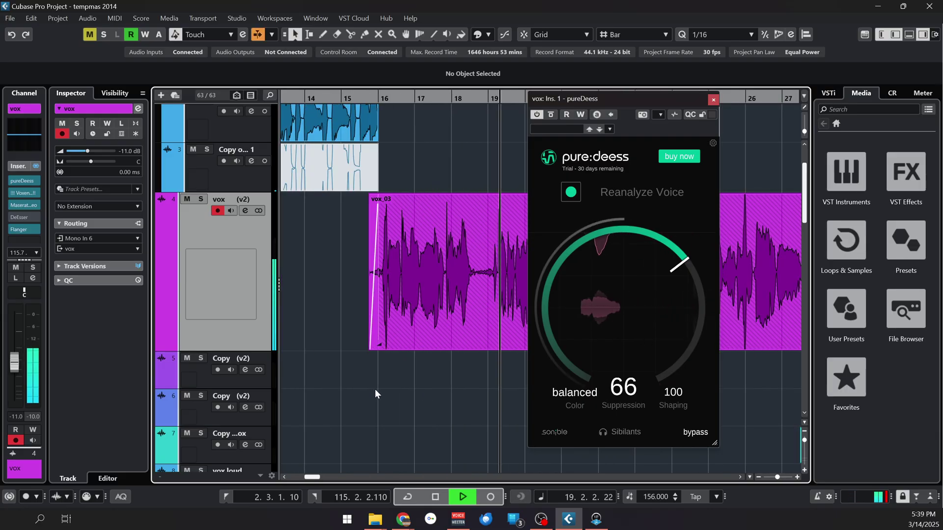
click(429, 378)
ctrl+scroll(461, 418, up, 2)
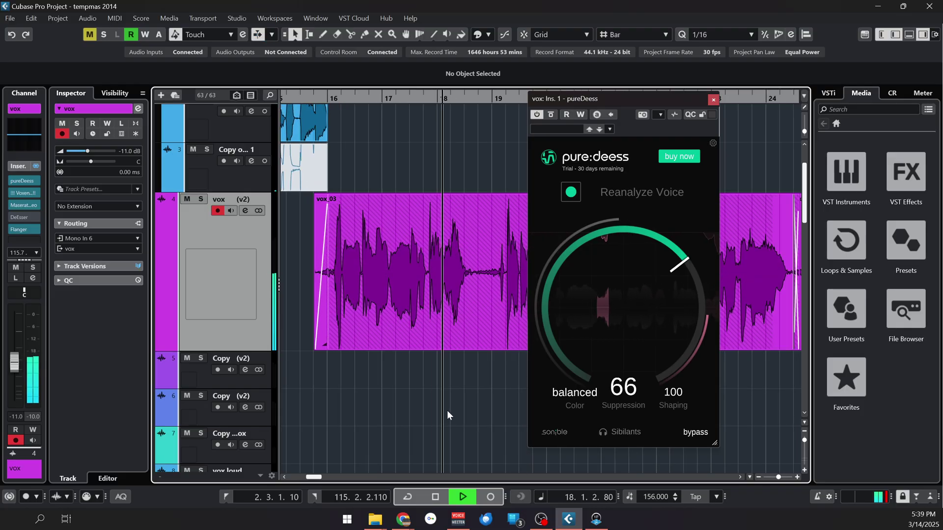
Step: Stop playback and bring the later vox section around bars 49 to 81 into view
ctrl+scroll(445, 414, down, 3)
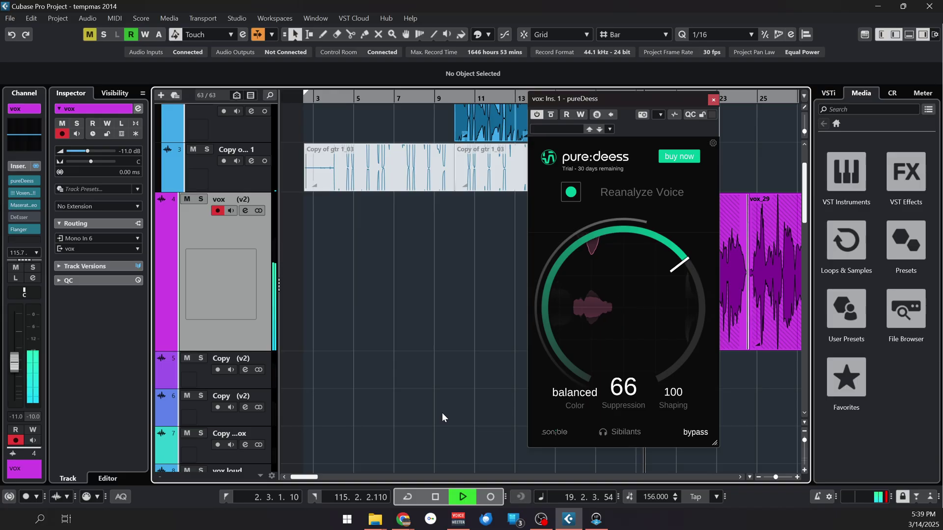
ctrl+scroll(442, 412, down, 3)
shift+scroll(441, 414, right, 5)
key(space)
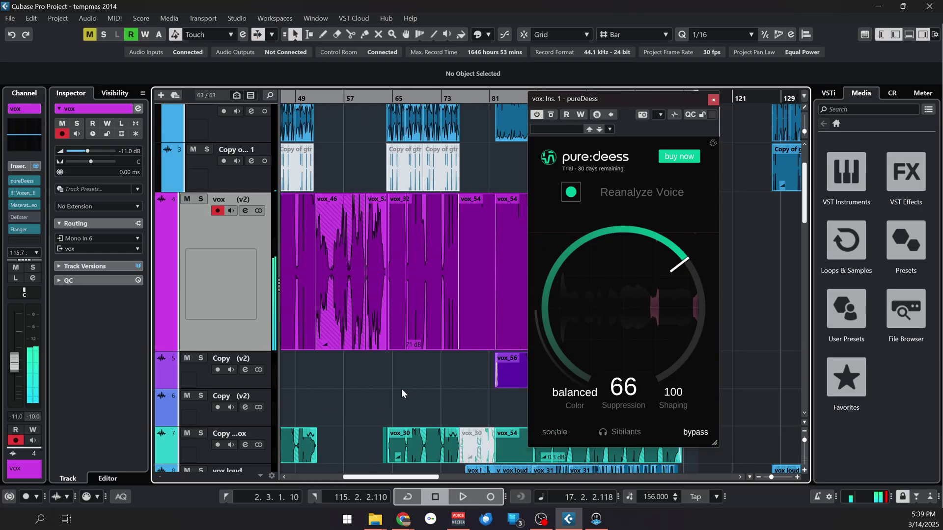